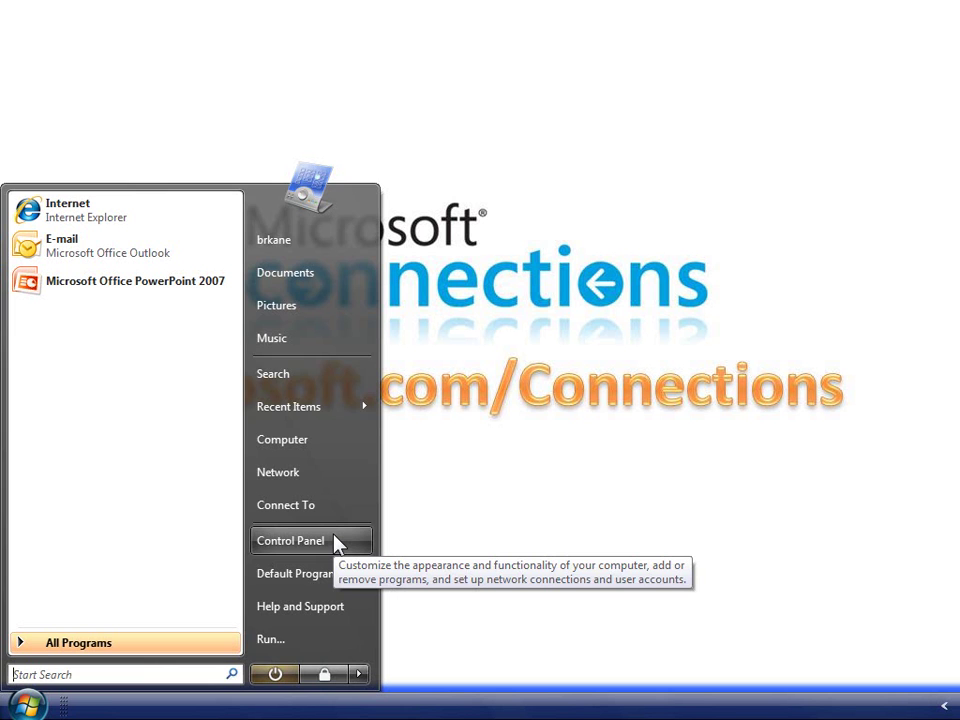
# Set up a headset microphone in the Control Panel's Speech Recognition options and start Speech Recognition.
pyautogui.click(335, 543)
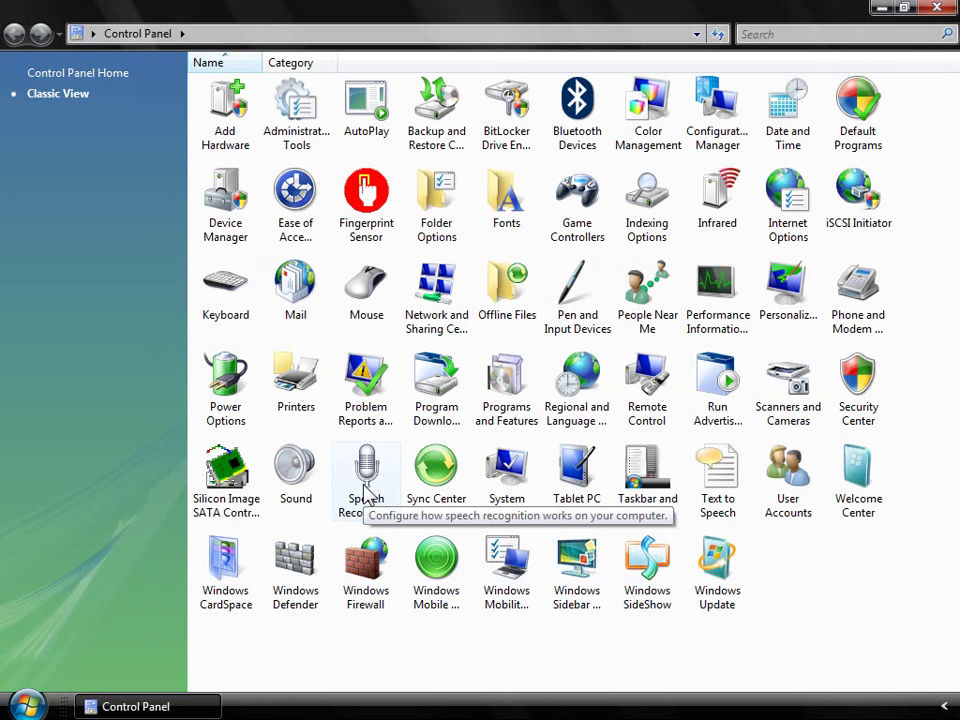
pyautogui.doubleClick(365, 495)
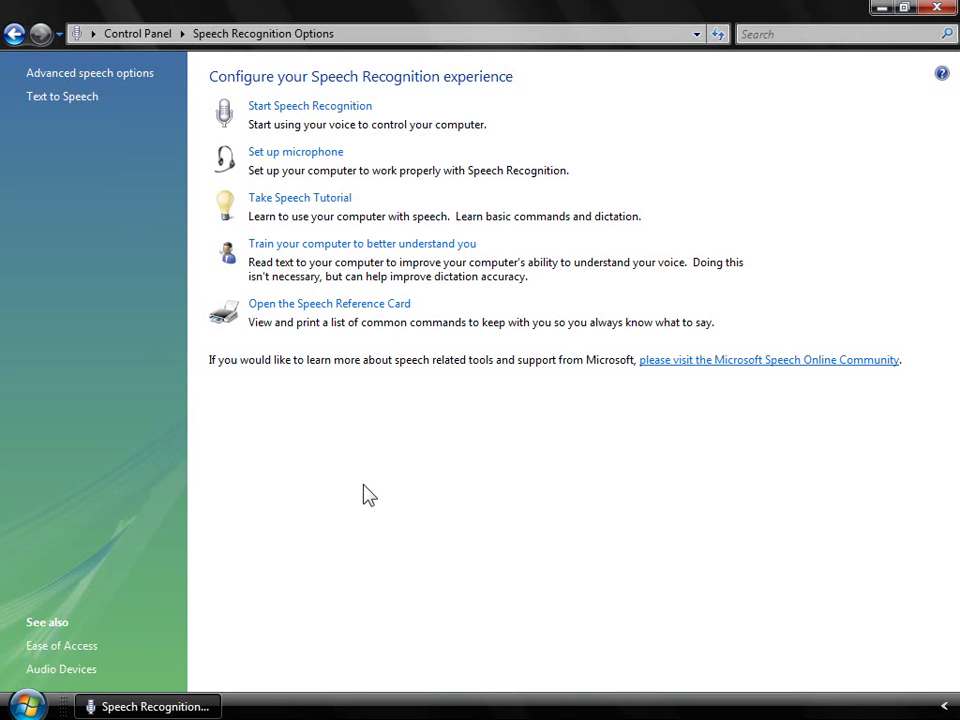
pyautogui.click(330, 156)
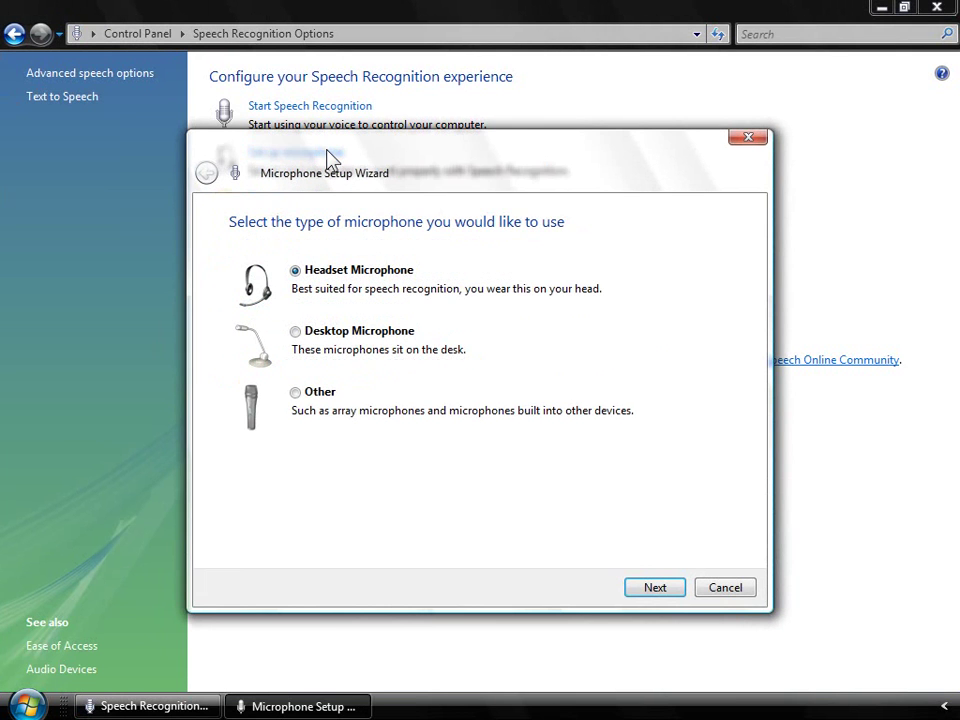
pyautogui.click(655, 588)
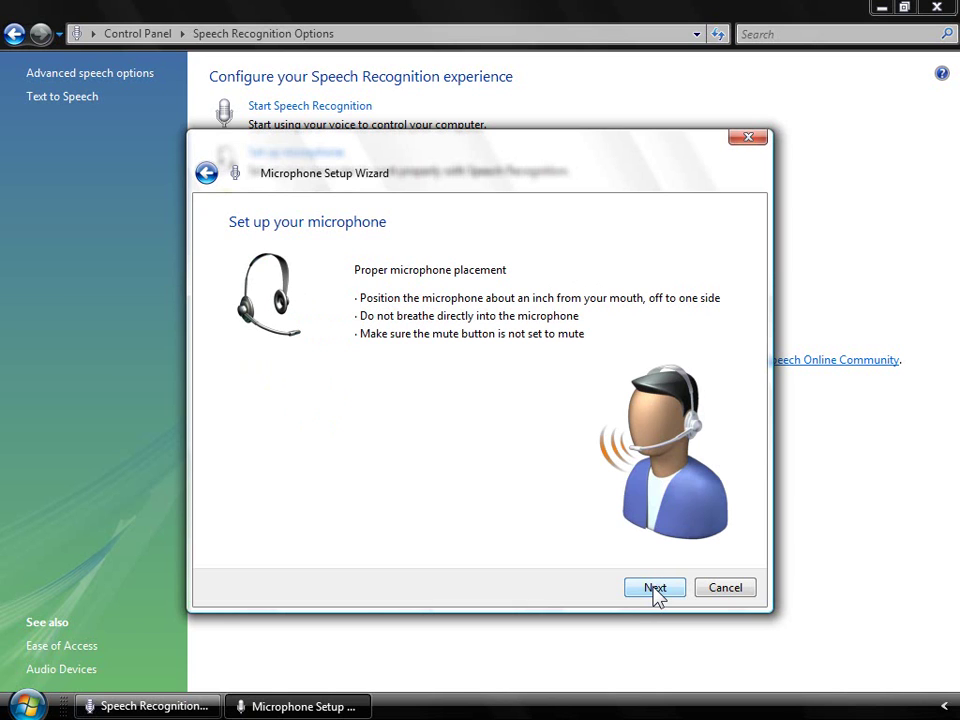
pyautogui.click(655, 589)
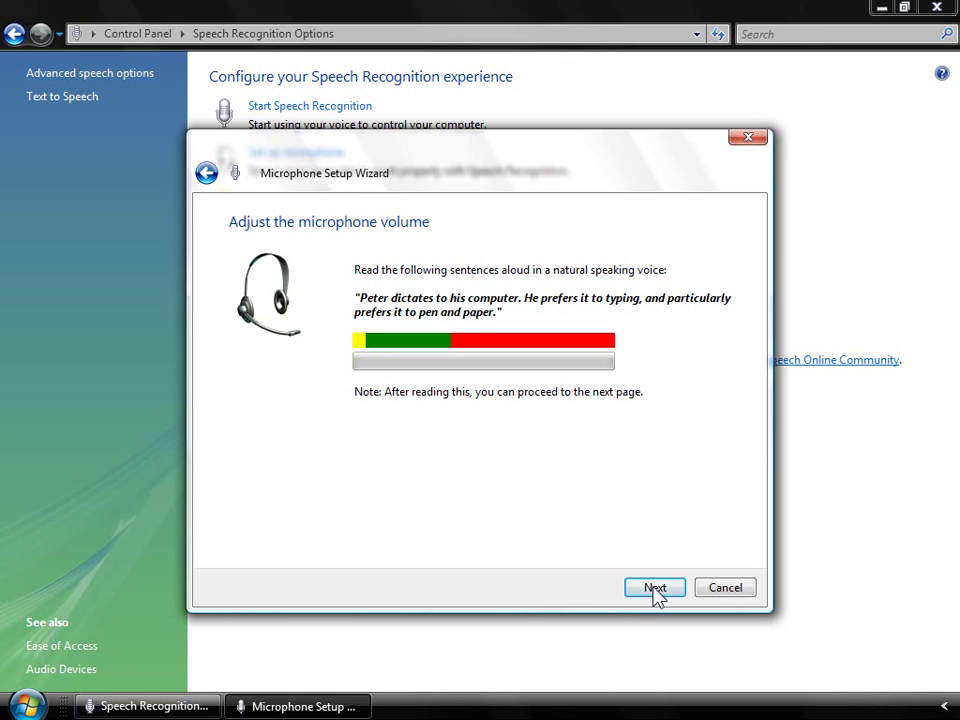
pyautogui.click(655, 588)
pyautogui.click(655, 590)
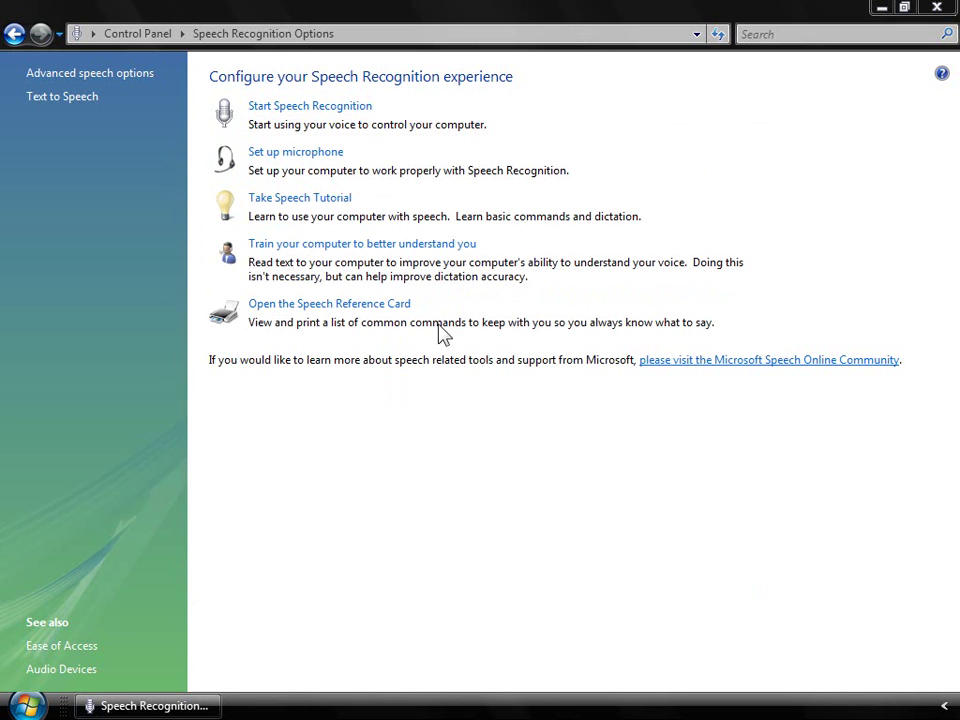
pyautogui.click(350, 108)
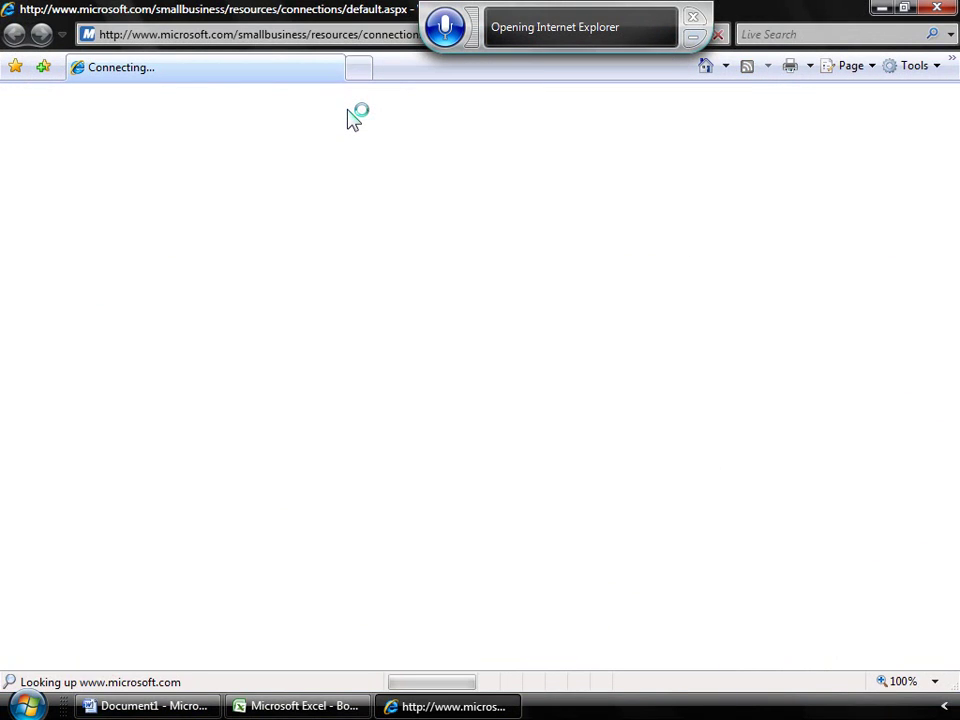
# Restore, maximize and minimize the Internet Explorer window, and switch to the Document1 Word window.
pyautogui.click(903, 8)
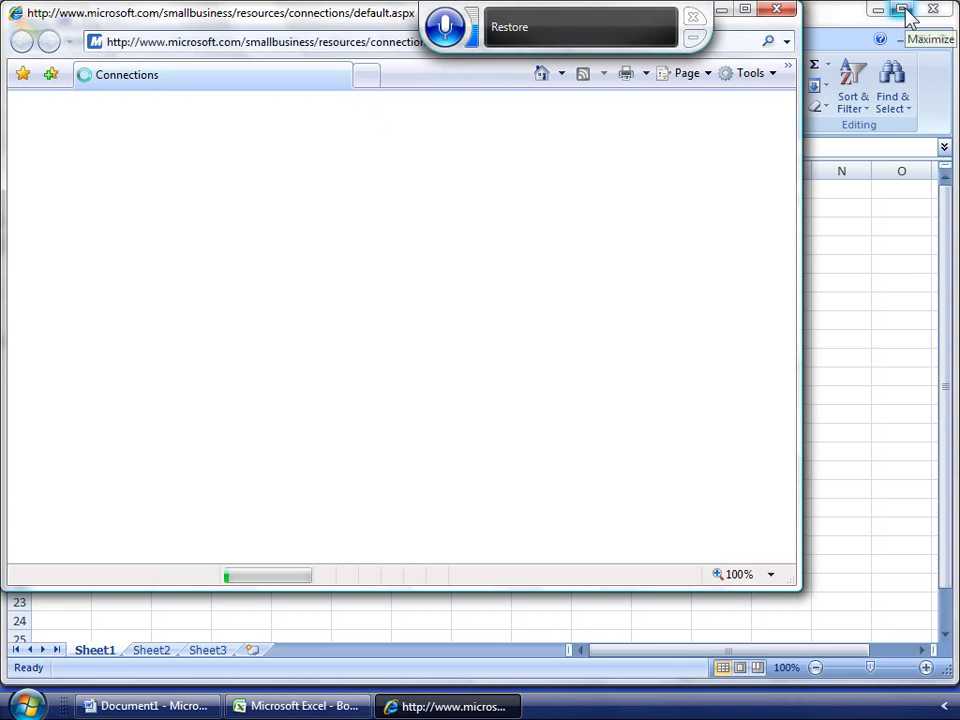
pyautogui.click(745, 12)
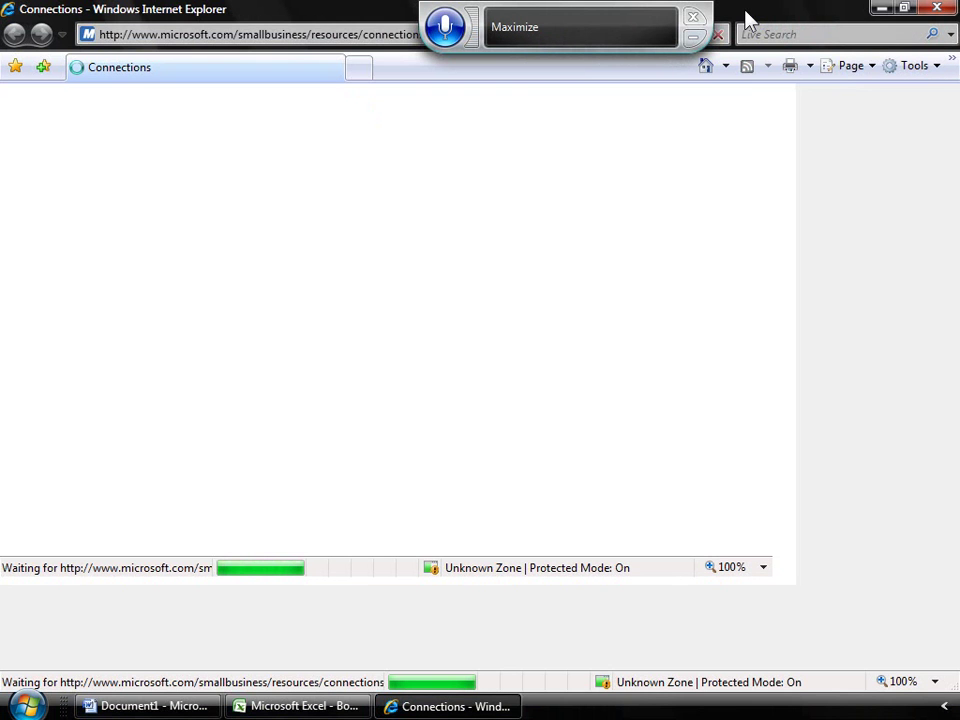
pyautogui.click(883, 10)
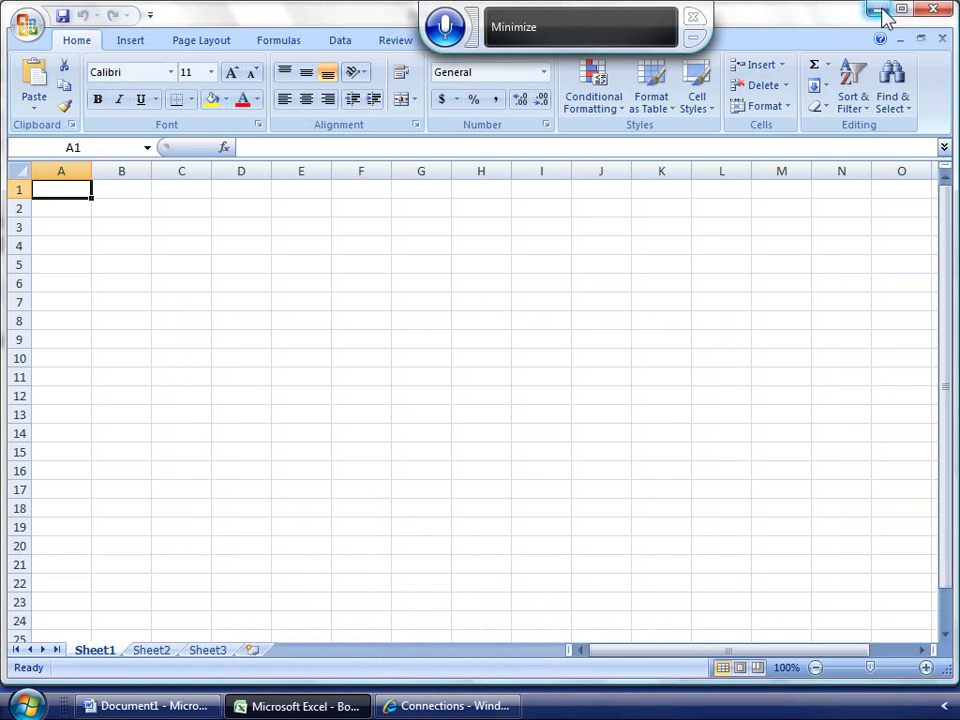
pyautogui.press('super+d')
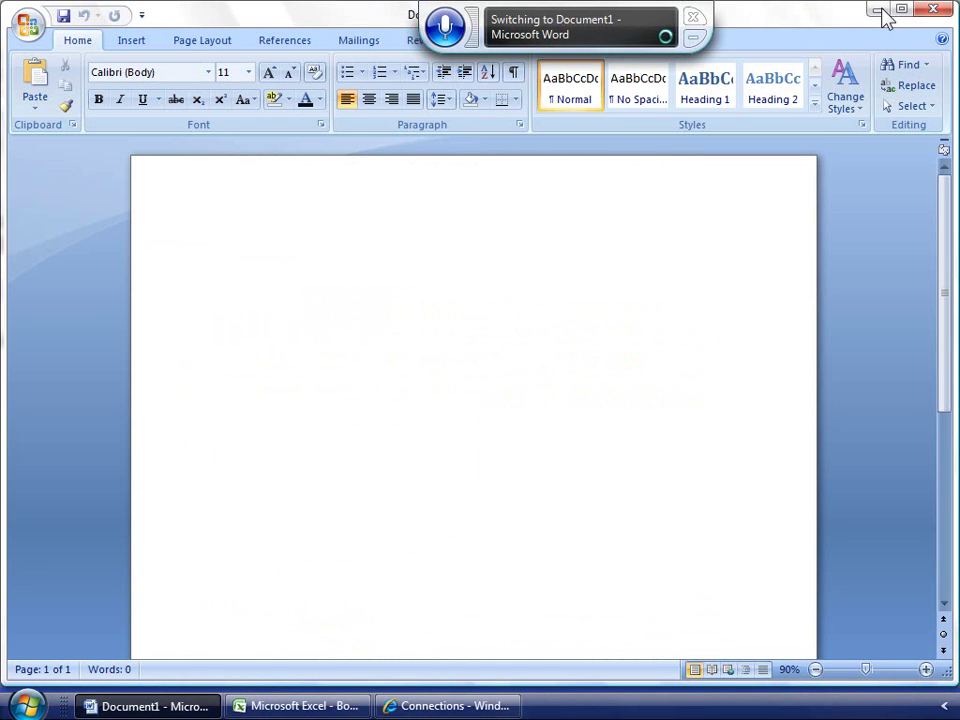
pyautogui.click(878, 10)
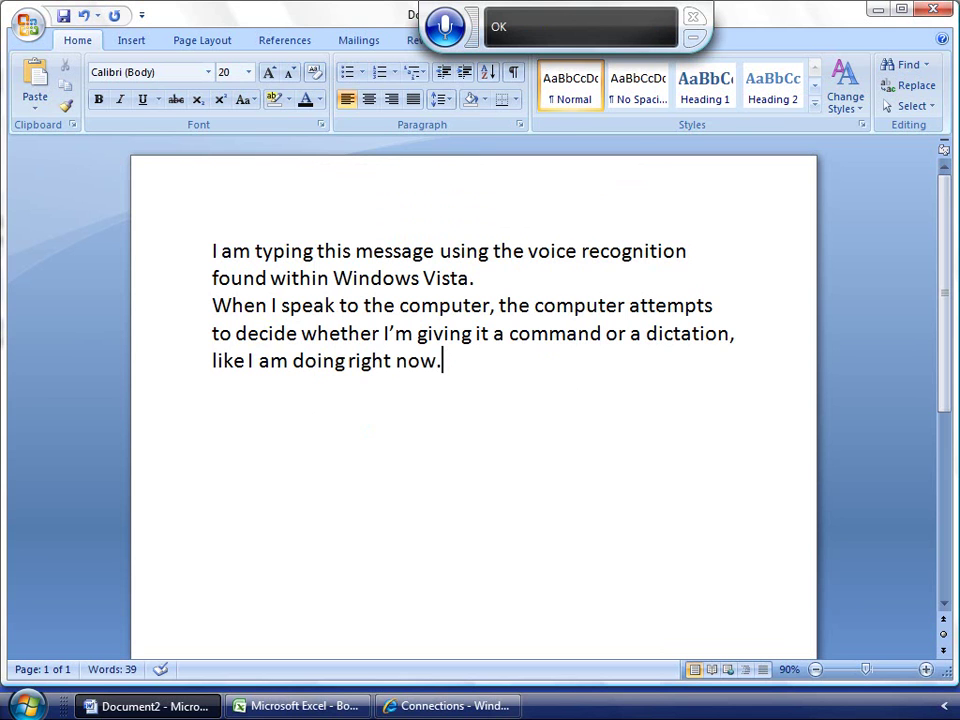
# Insert the built-in Alphabet cover page into the dictated Word document.
pyautogui.hotkey('alt', 'n')
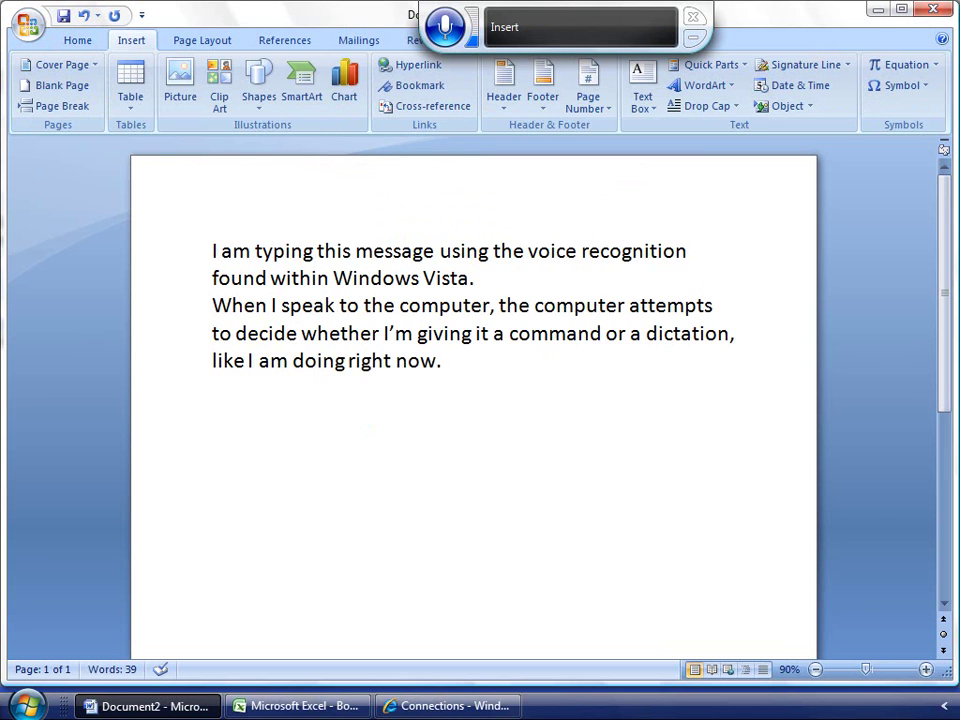
pyautogui.hotkey('alt', 'n')
pyautogui.press('v')
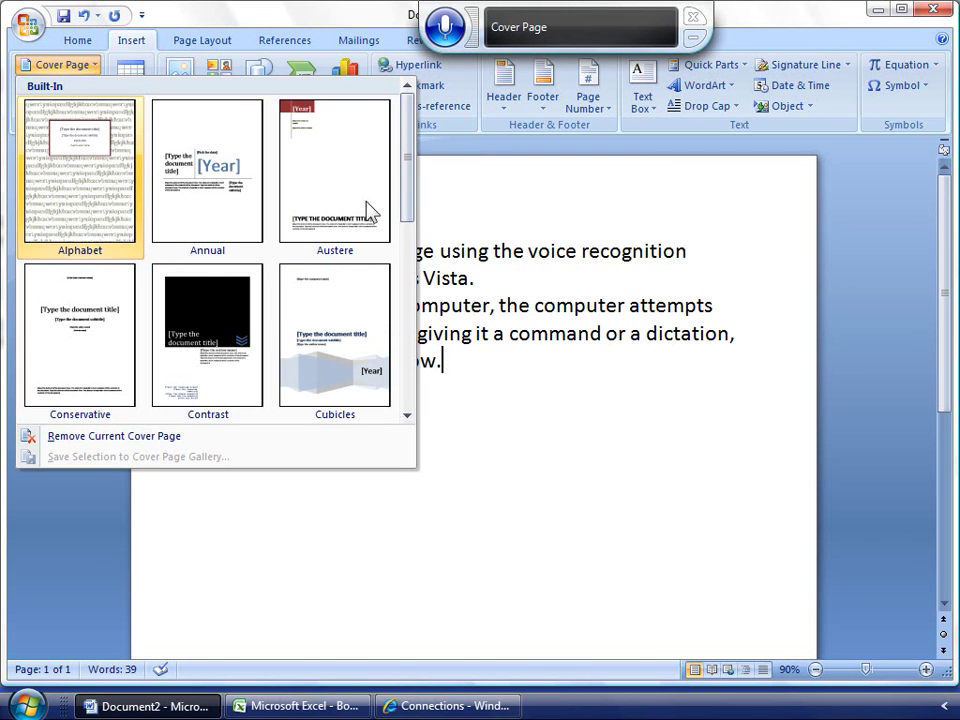
pyautogui.click(83, 188)
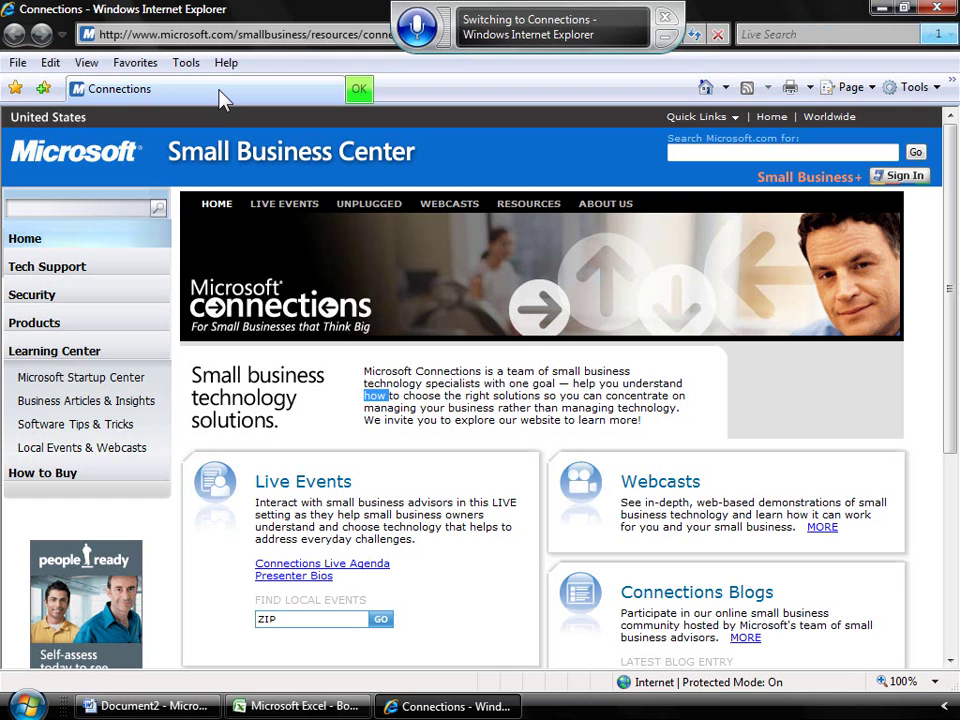
# Open a new browser tab in Internet Explorer and load the home page in it.
pyautogui.click(358, 89)
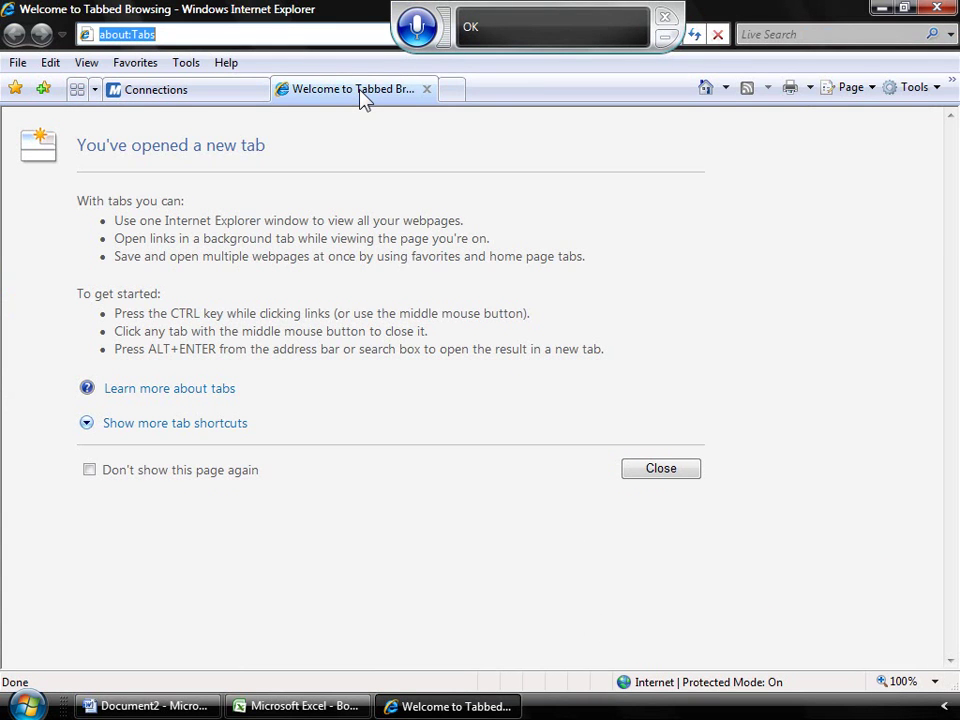
pyautogui.hotkey('alt', 'Home')
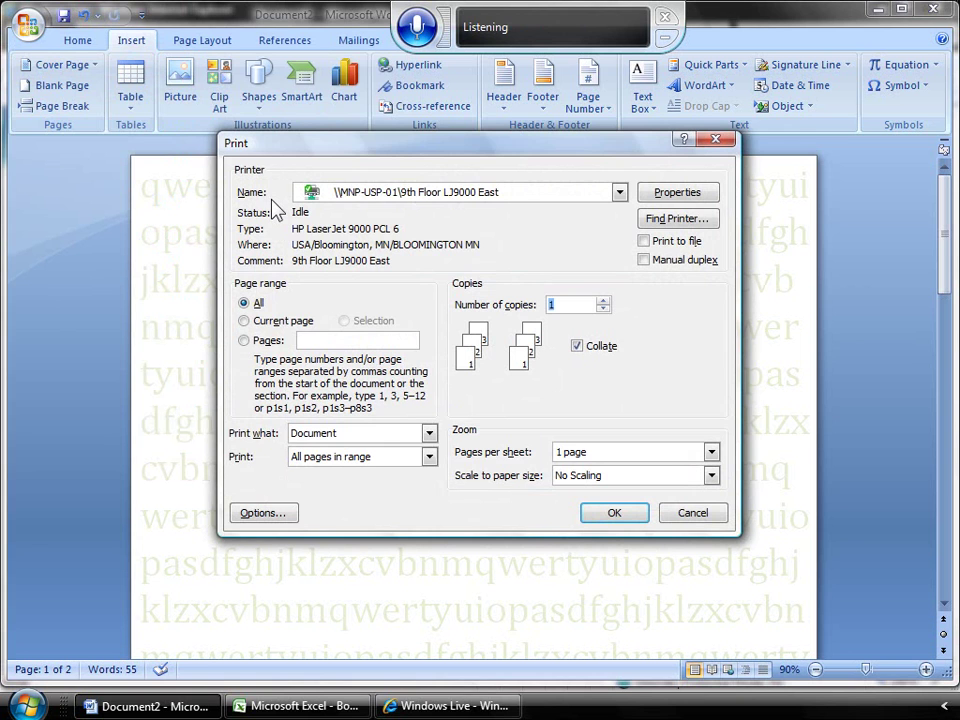
# Cancel printing Document2 in Word and close the document without saving its changes.
pyautogui.click(693, 513)
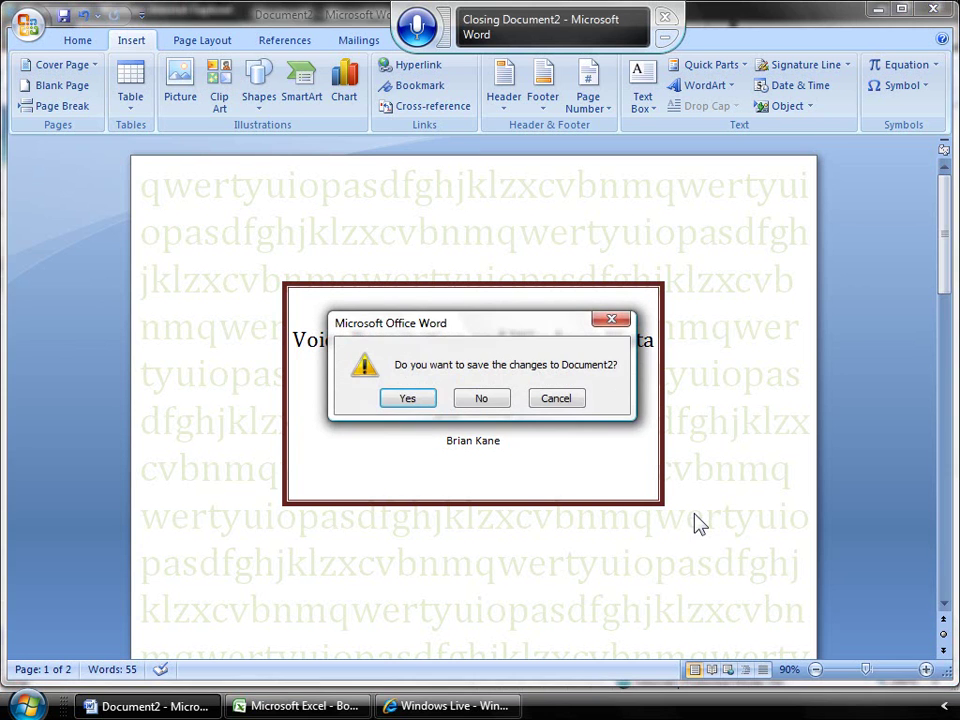
pyautogui.click(481, 398)
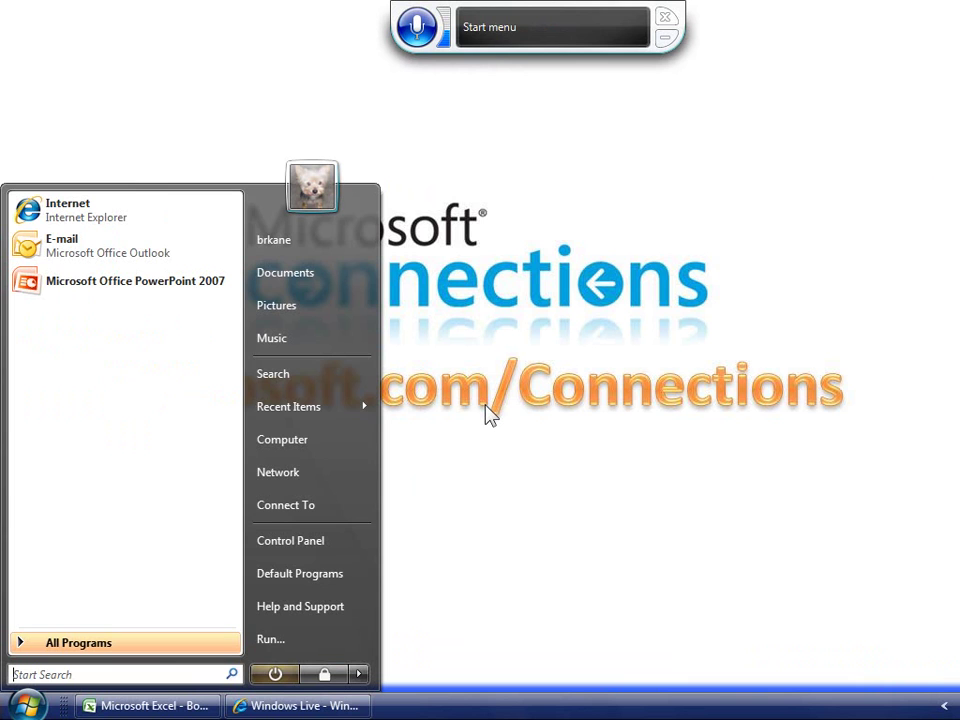
# Search for and launch Zune, and play Claire de Lune from the Connections playlist.
pyautogui.write('Zune')
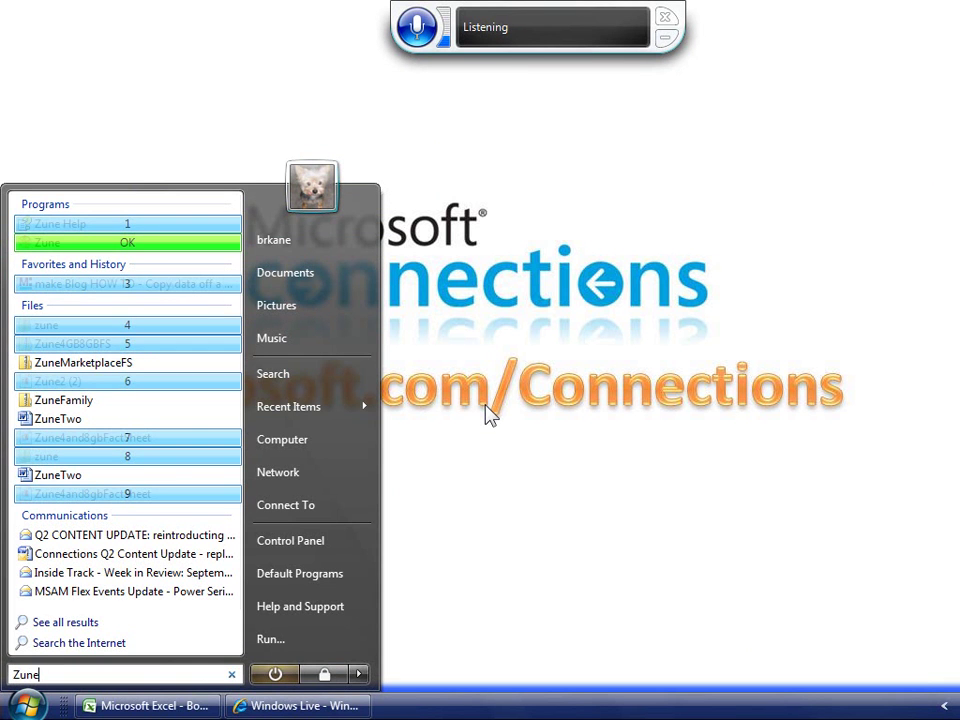
pyautogui.click(27, 244)
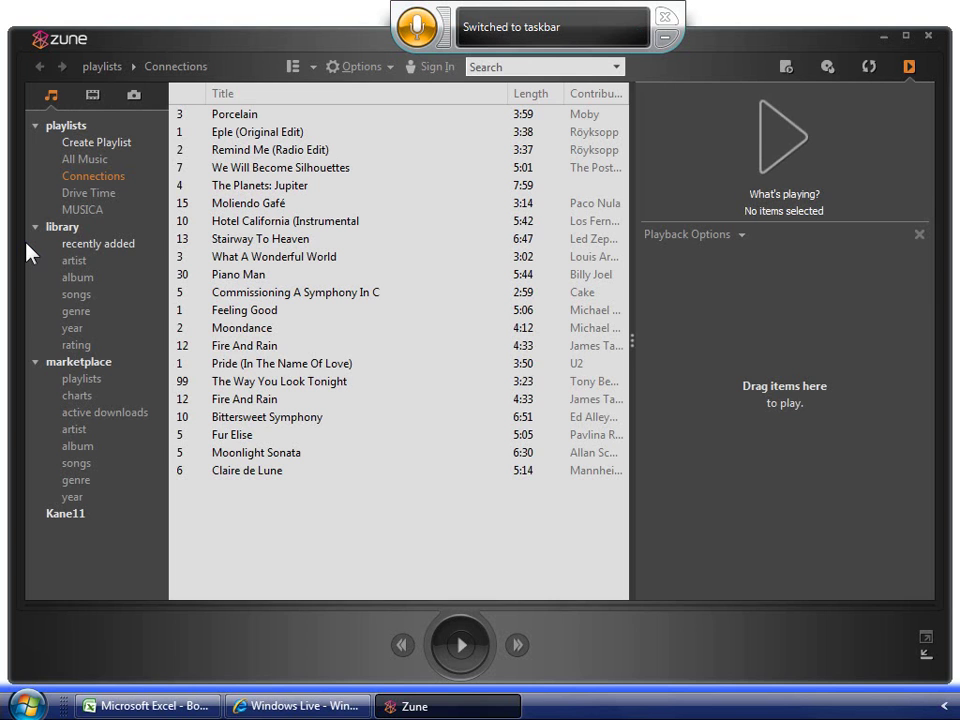
pyautogui.click(176, 471)
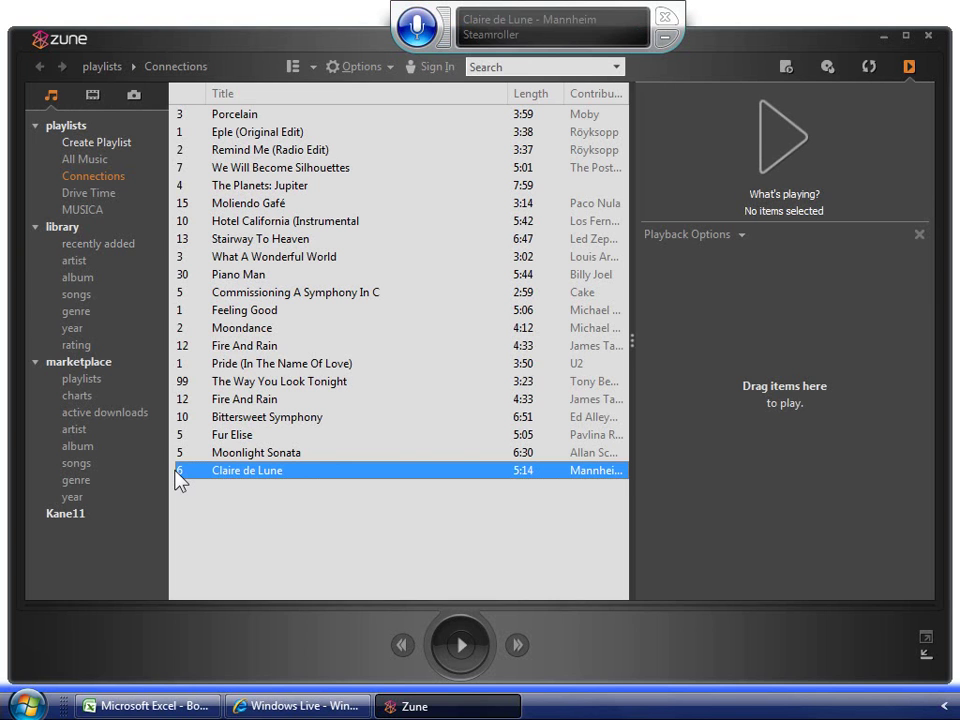
pyautogui.click(465, 652)
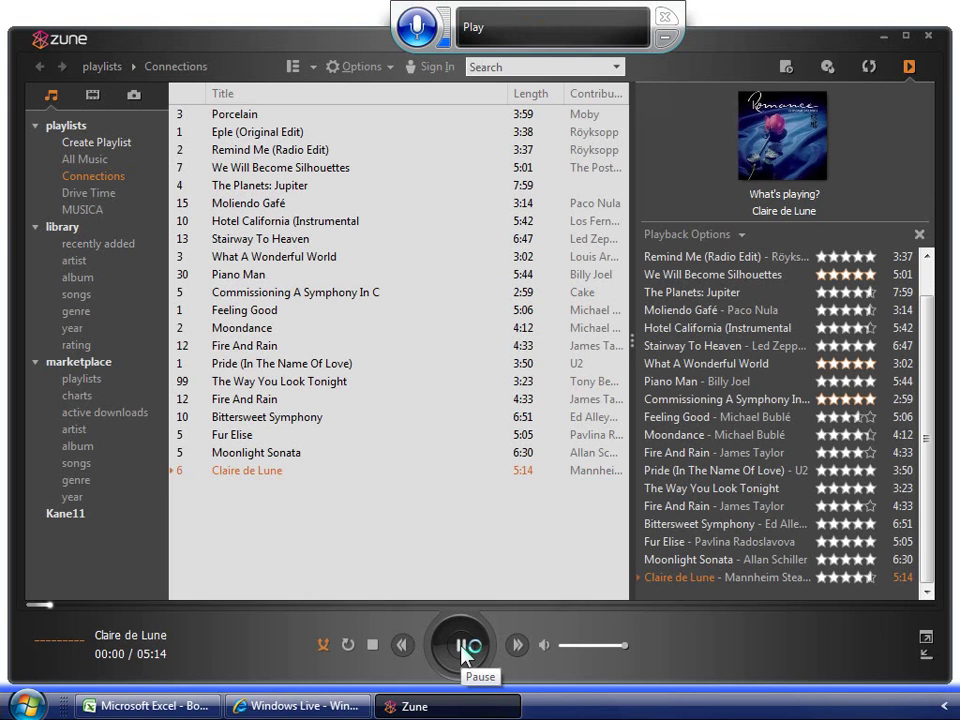
# Open the dc folder under Pictures in a maximized Explorer window and view its capital photo, closing the viewer when done.
pyautogui.press('super')
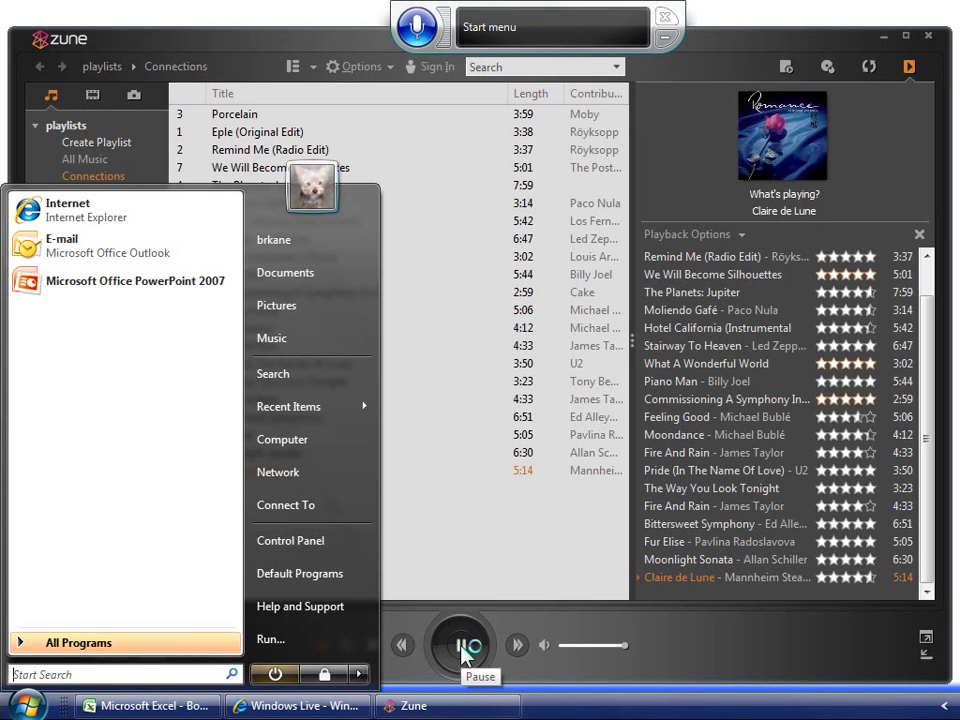
pyautogui.click(316, 275)
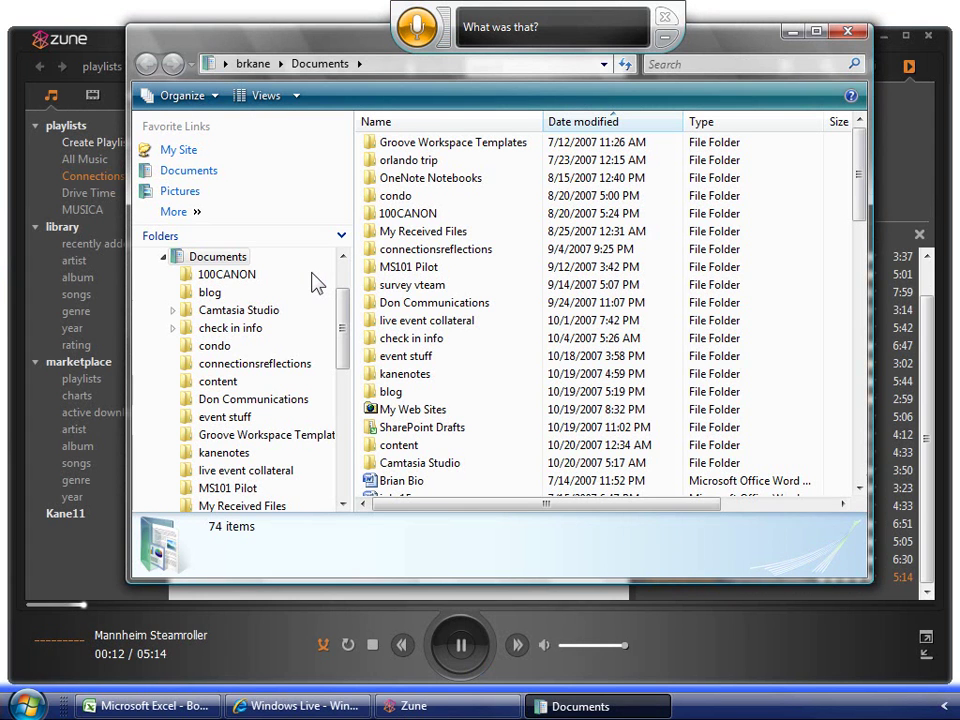
pyautogui.click(816, 31)
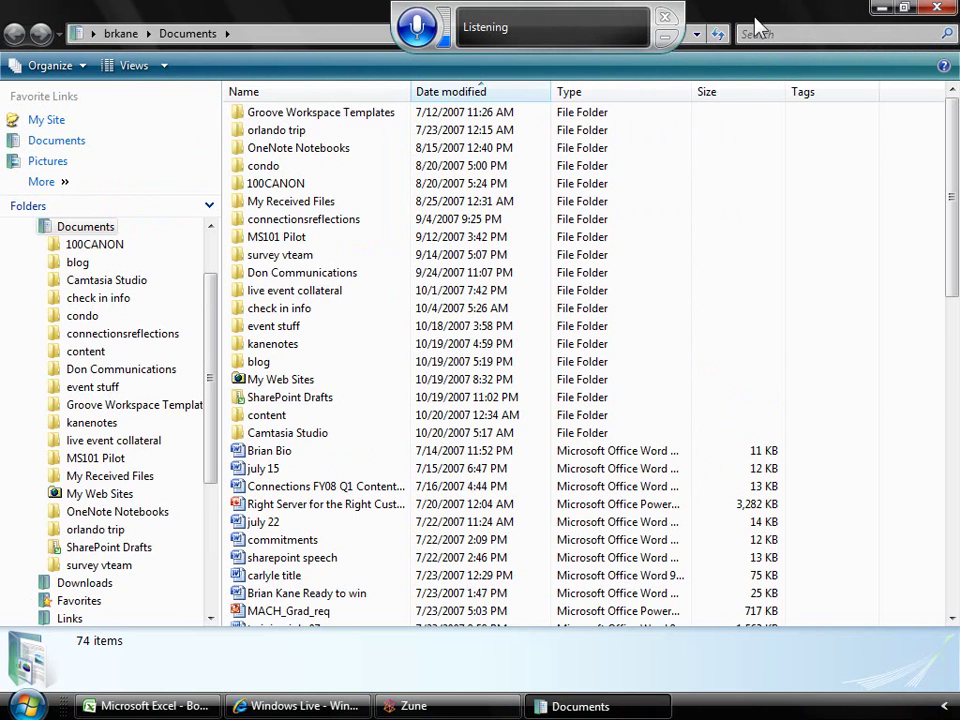
pyautogui.click(108, 163)
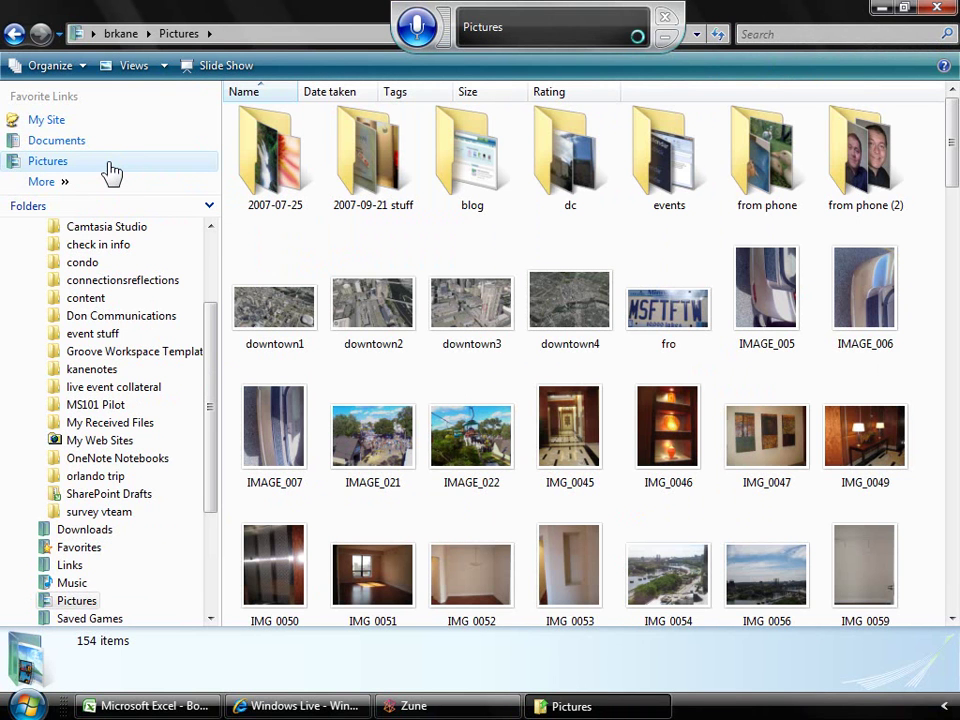
pyautogui.click(575, 160)
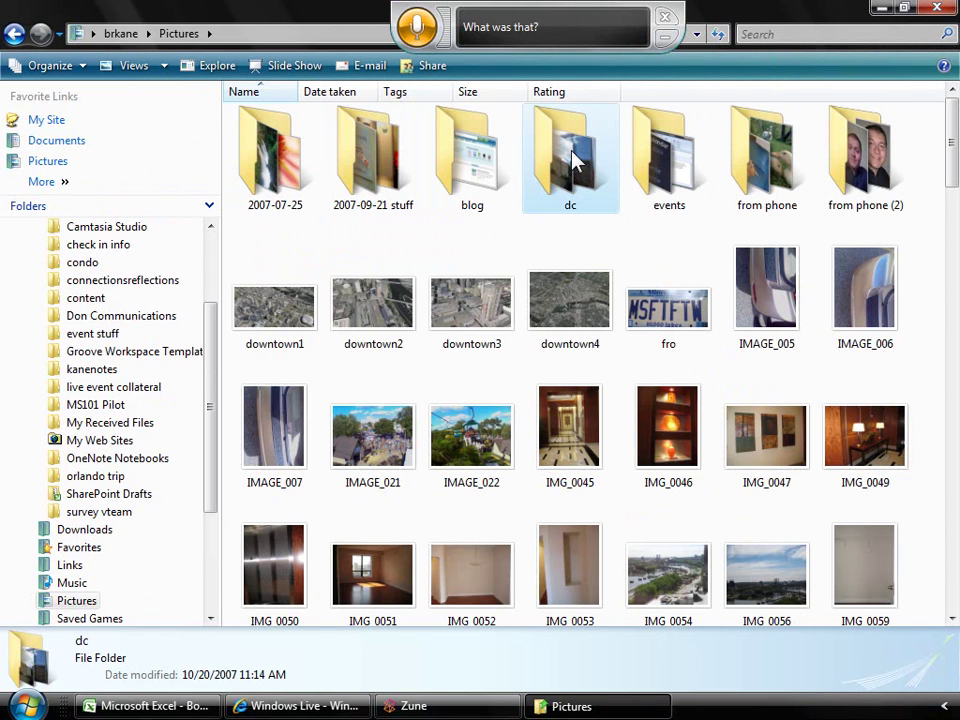
pyautogui.doubleClick(575, 160)
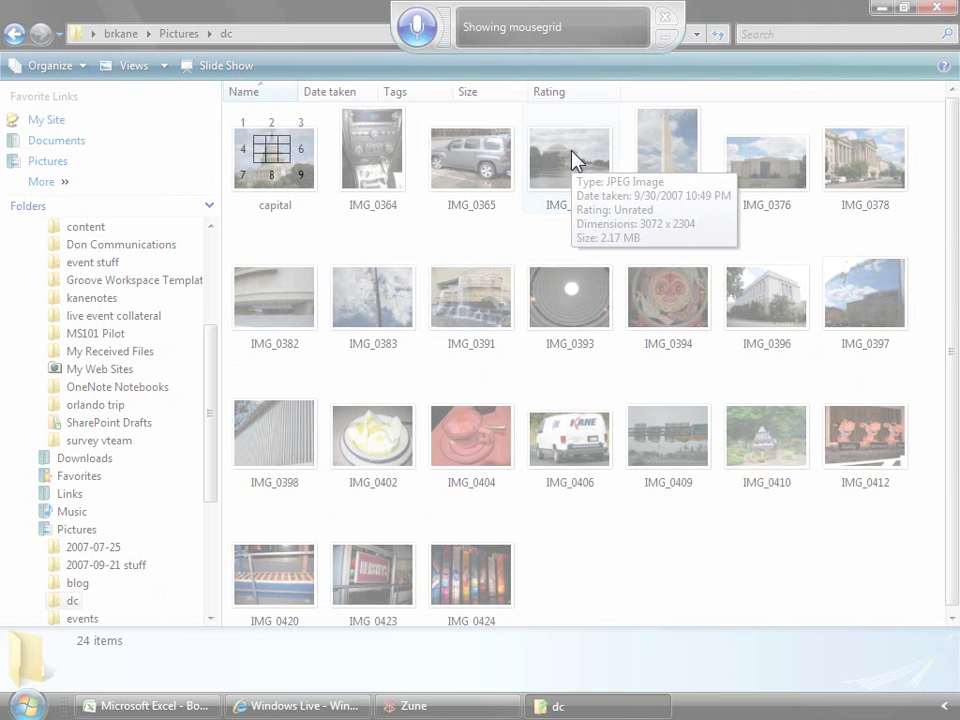
pyautogui.doubleClick(275, 158)
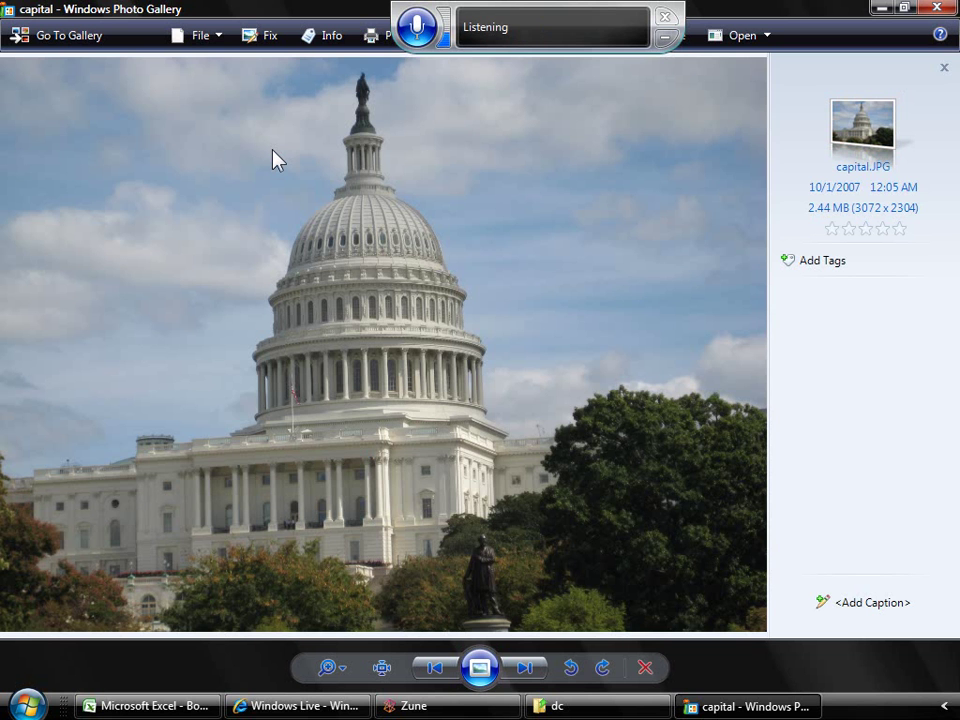
pyautogui.click(937, 9)
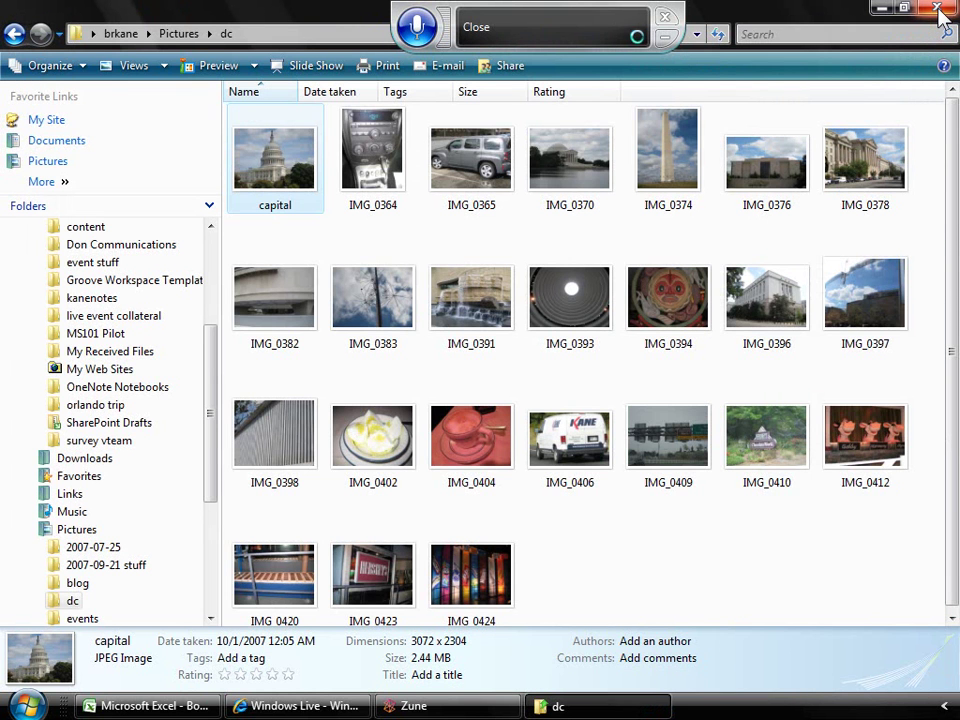
# Attach the capital photo to a new e-mail at Medium: 1024 x 768 and enter the recipient's name.
pyautogui.click(443, 70)
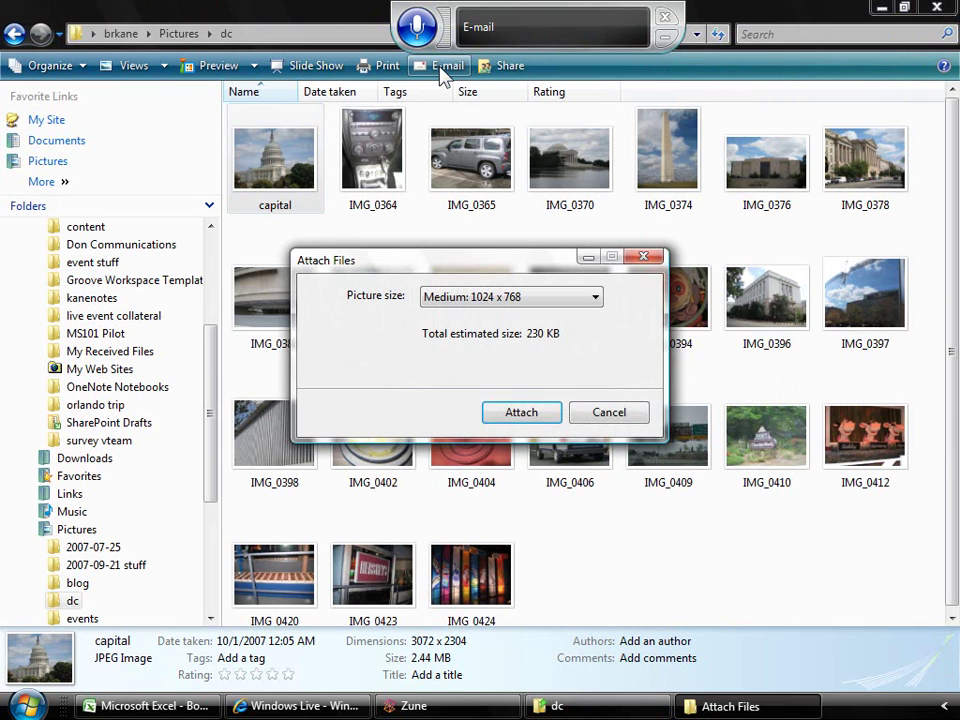
pyautogui.click(525, 419)
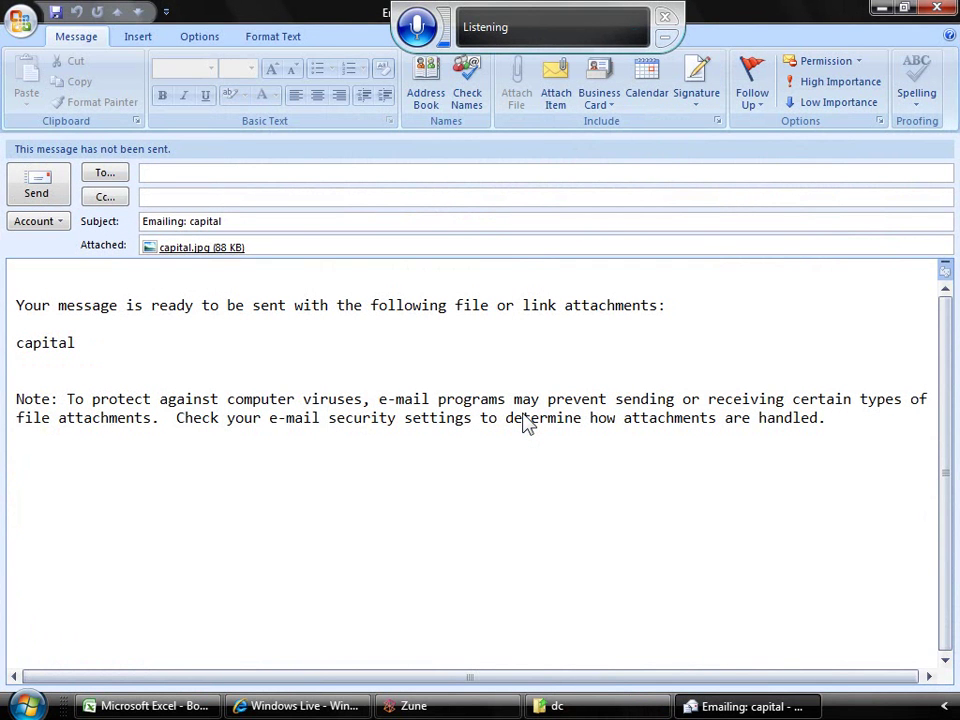
pyautogui.write('Jacob')
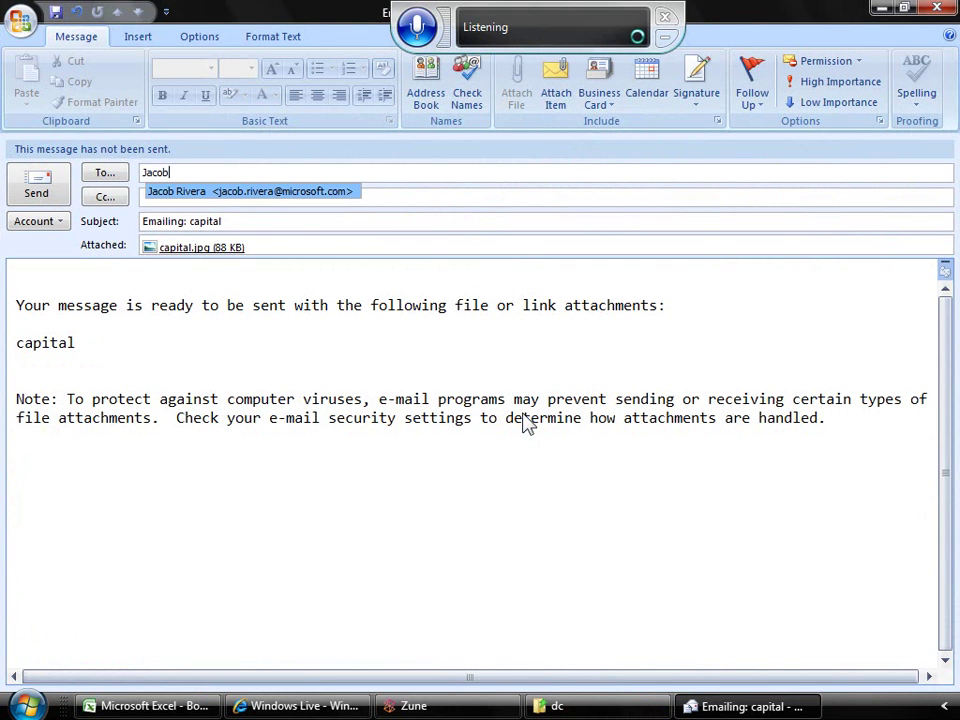
pyautogui.press('Return')
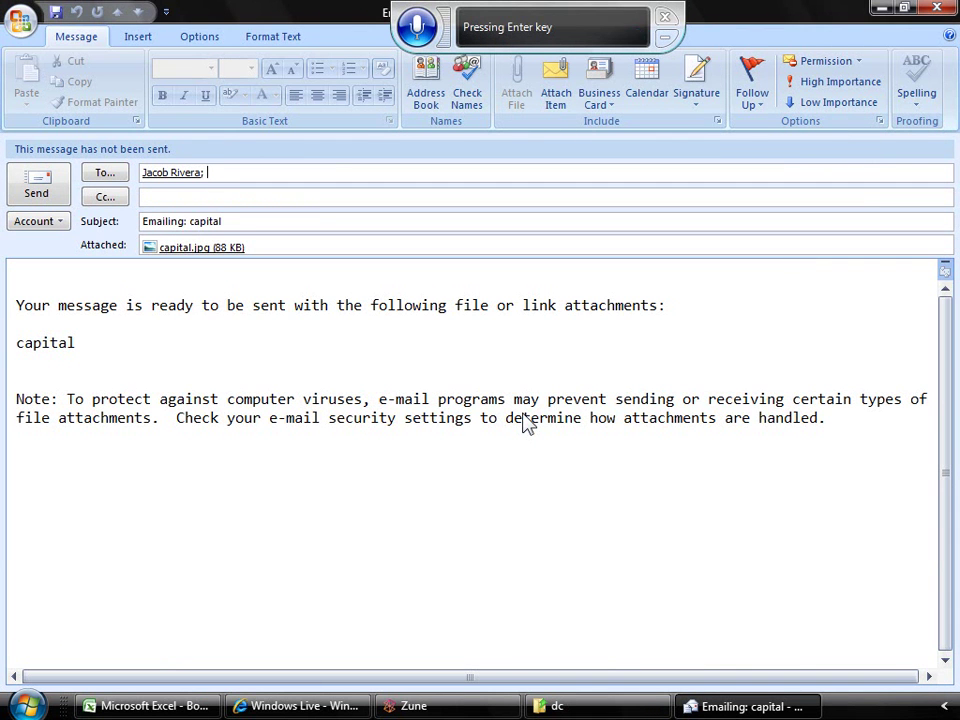
# Send the prepared e-mail with the capital photo attached.
pyautogui.click(37, 189)
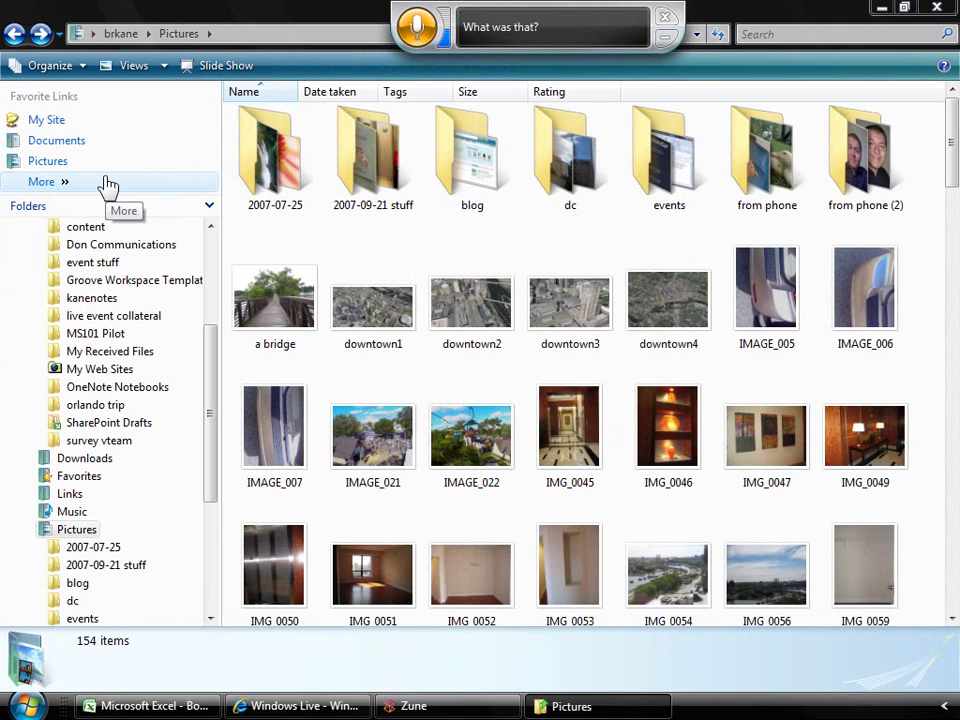
# Snip most of the a bridge photo from Pictures with Snipping Tool and save it as the JPEG file Capture in Documents\blog.
pyautogui.click(283, 328)
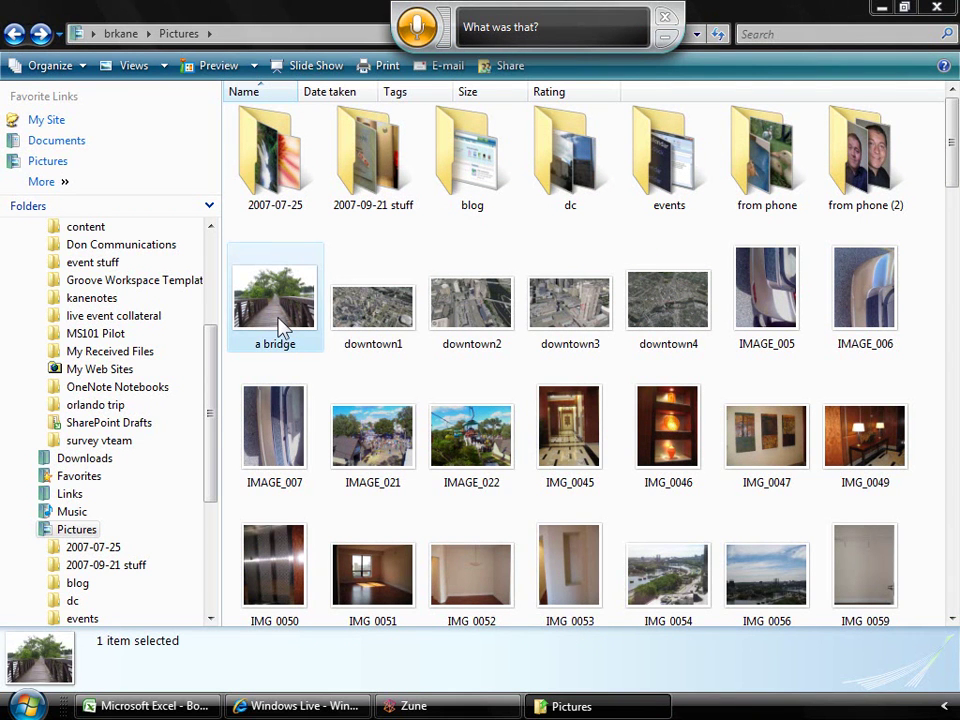
pyautogui.doubleClick(283, 328)
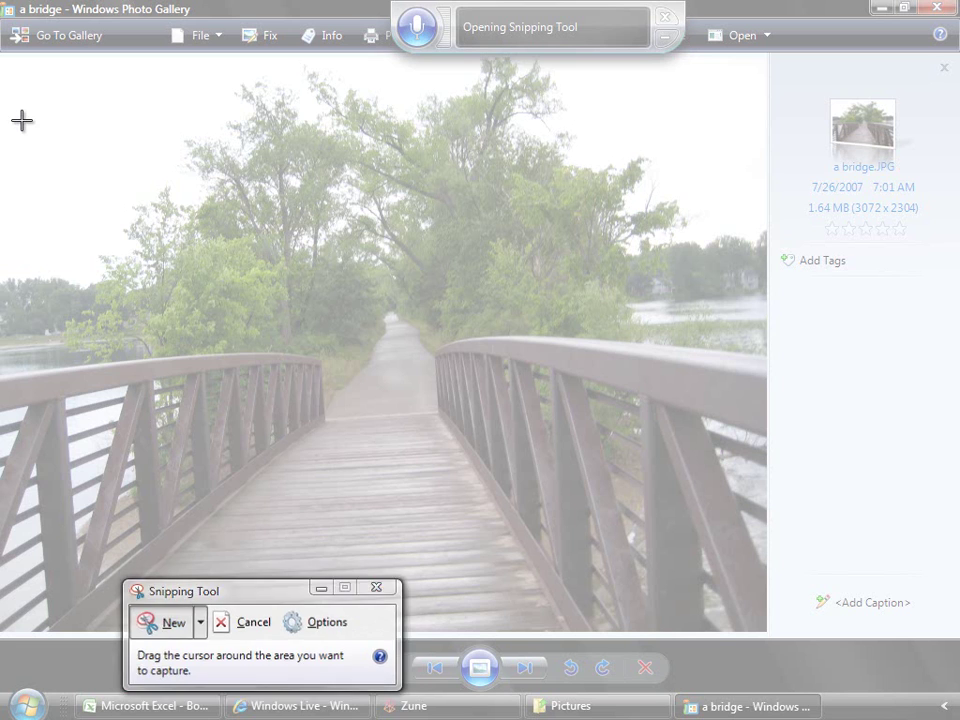
pyautogui.moveTo(22, 121)
pyautogui.mouseDown()
pyautogui.moveTo(182, 320)
pyautogui.moveTo(306, 392)
pyautogui.moveTo(510, 581)
pyautogui.moveTo(677, 585)
pyautogui.moveTo(720, 602)
pyautogui.mouseUp()
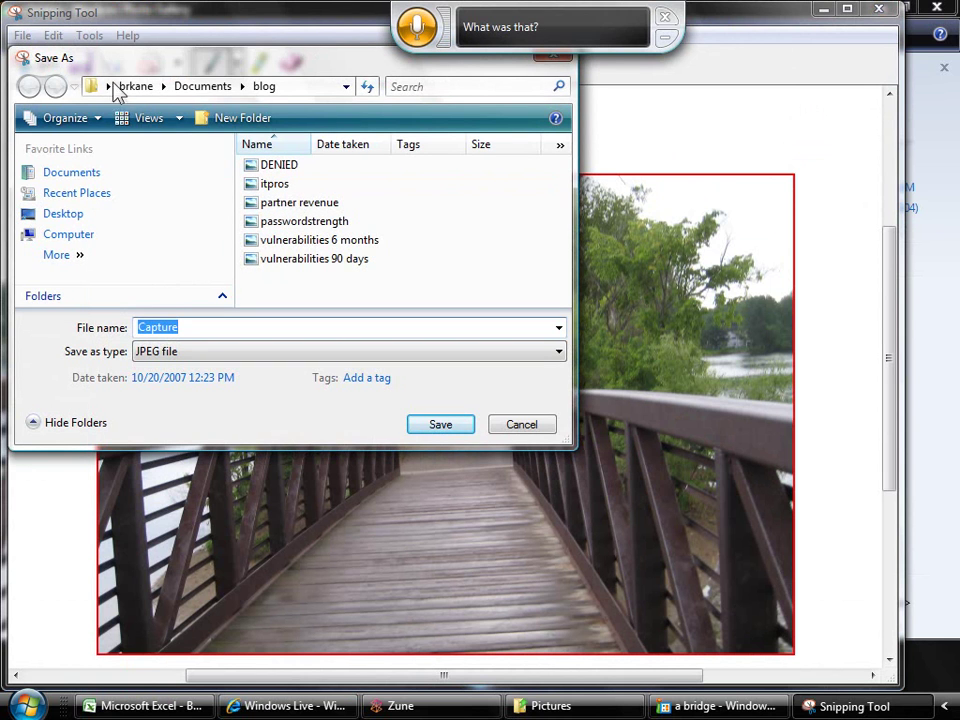
pyautogui.click(436, 440)
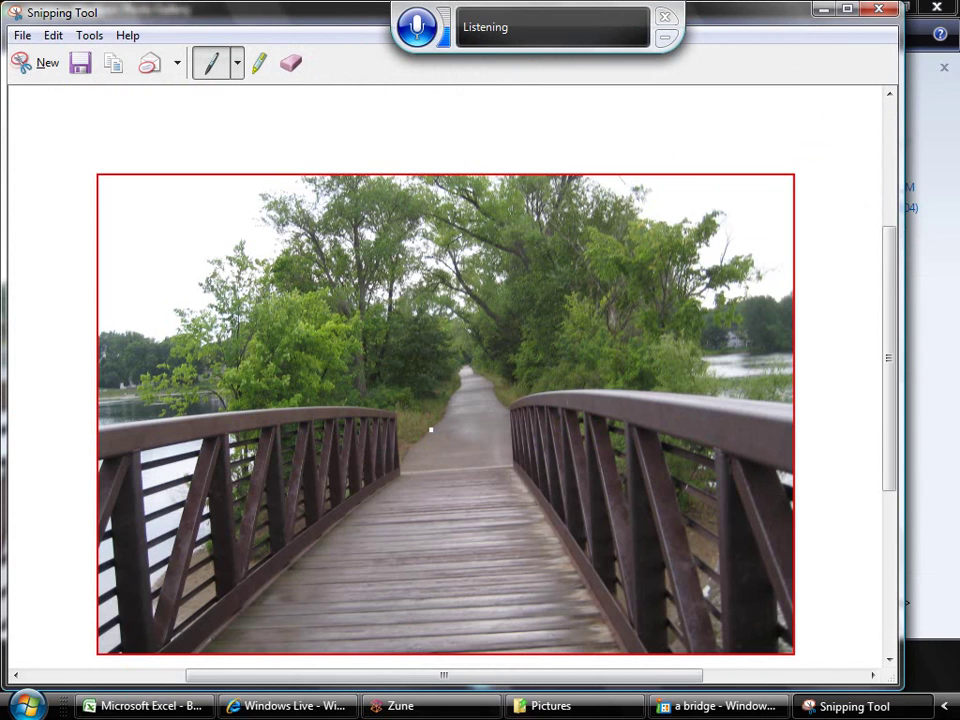
# Show the desktop and start Speech Recognition Voice Training, continuing past its welcome page.
pyautogui.press('super+d')
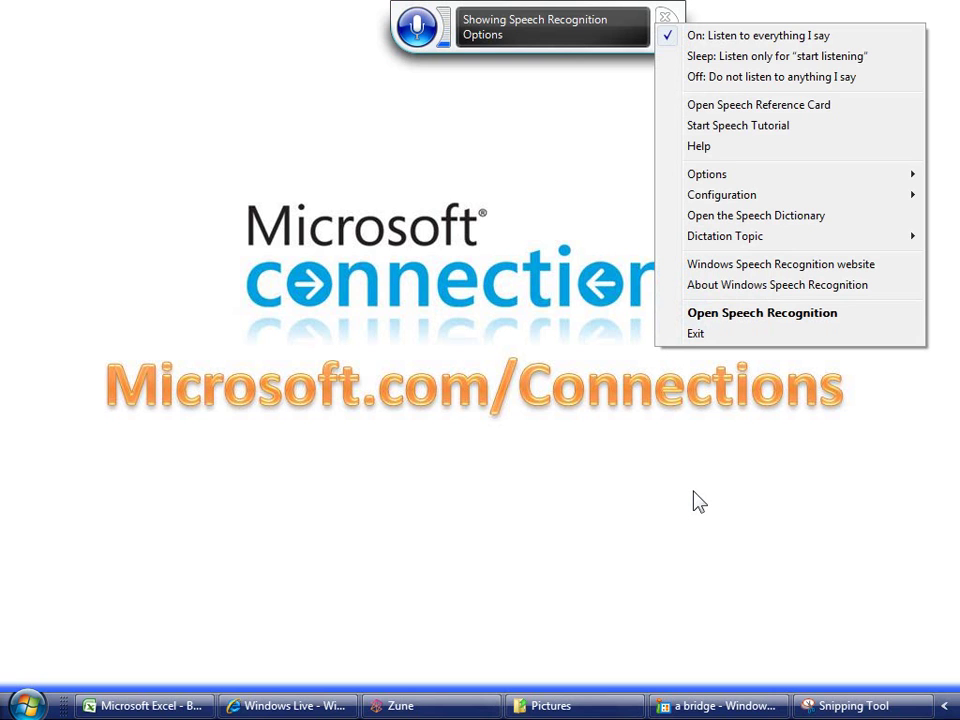
pyautogui.moveTo(793, 204)
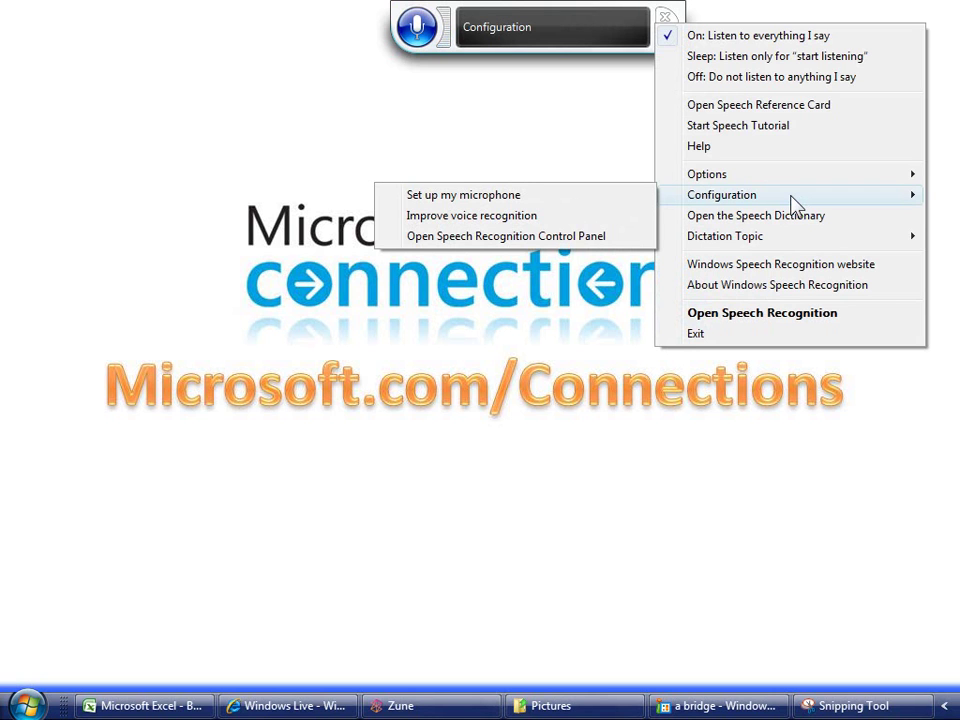
pyautogui.click(515, 216)
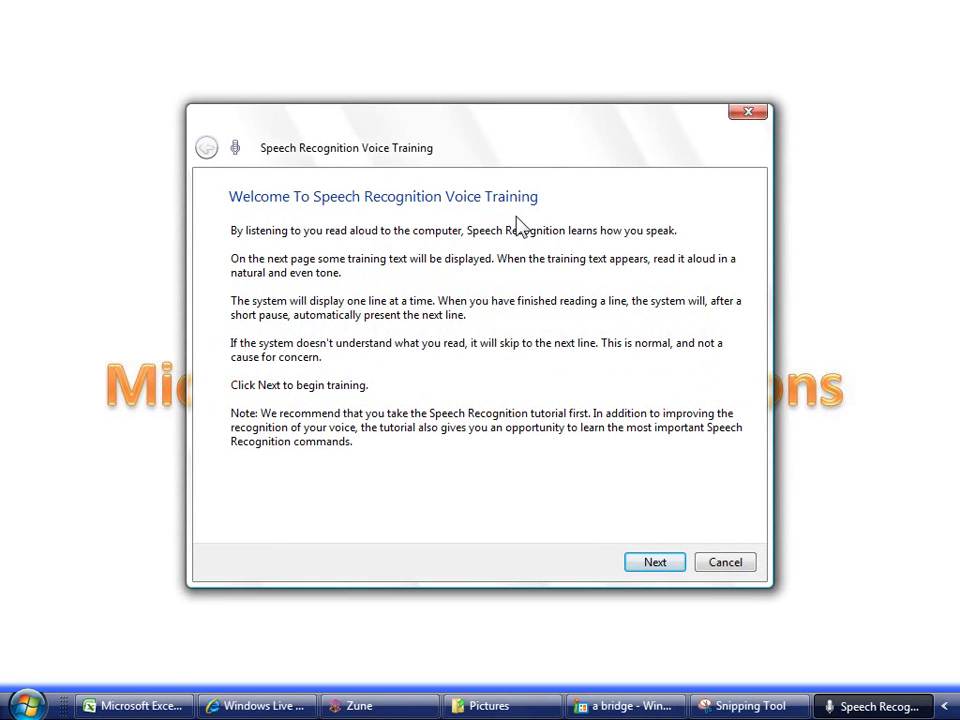
pyautogui.press('Return')
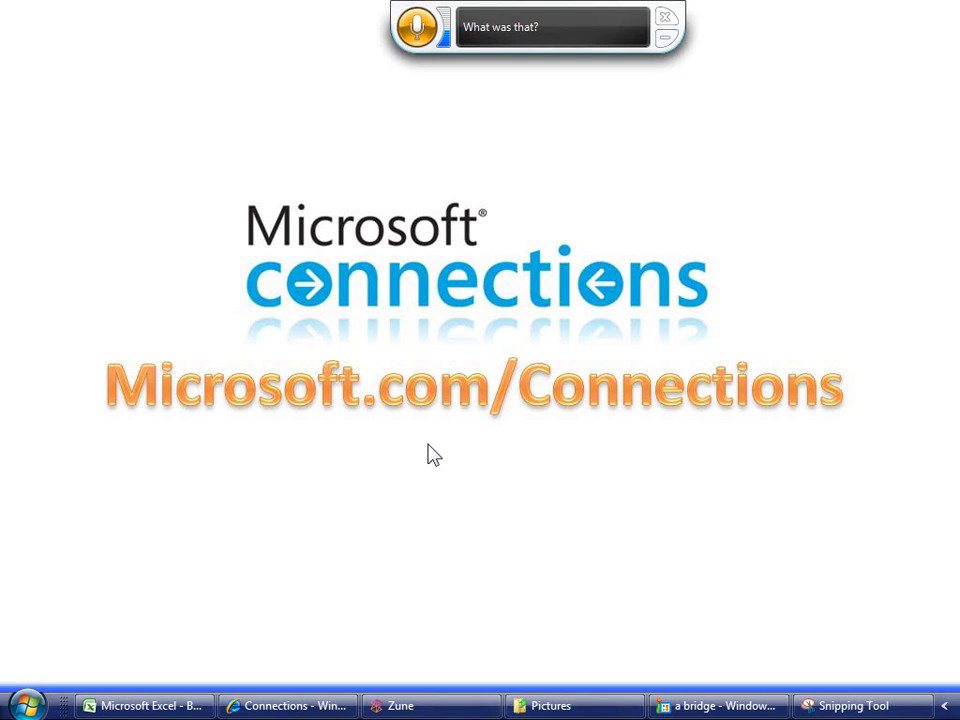
# Switch to Internet Explorer to view the Microsoft Connections page of the Small Business Center.
pyautogui.press('Home')
pyautogui.hotkey('alt', 'Tab')
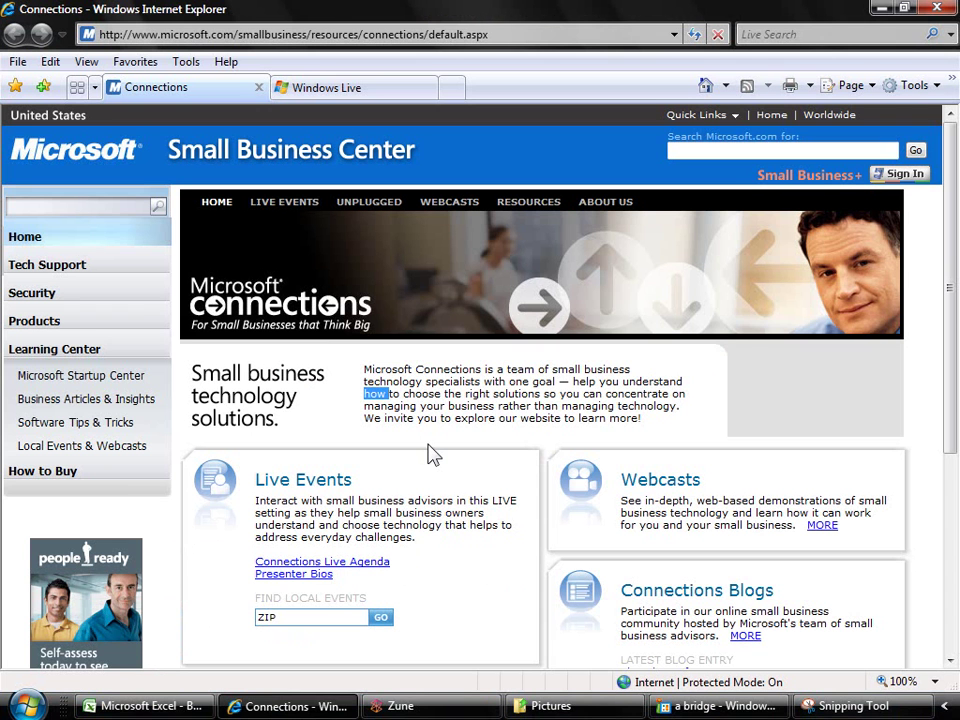